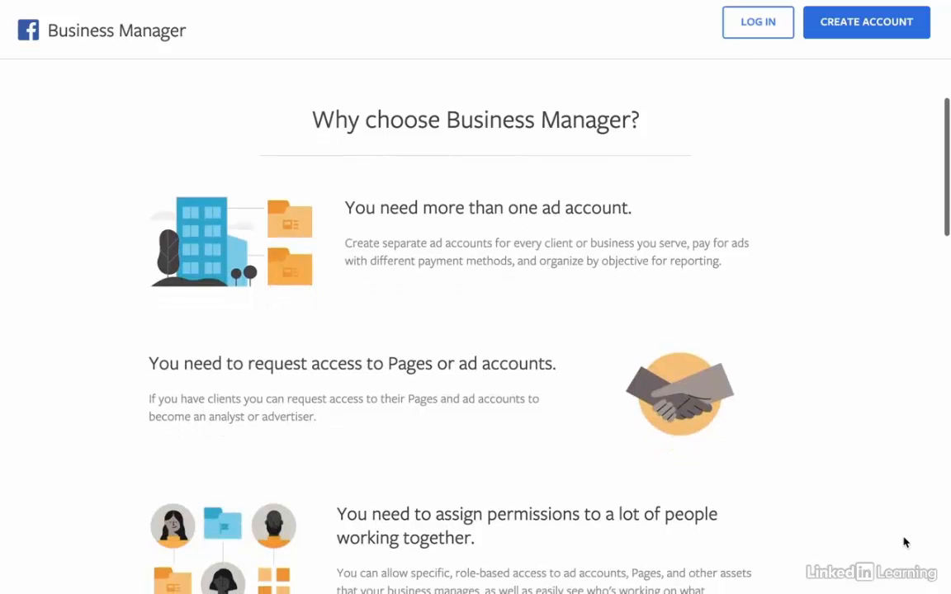
Scroll through the H+ business home listing one ad account and the H+ Sport page.
{"action": "scroll", "coordinate": [905, 542], "scroll_direction": "down", "scroll_amount": 3}
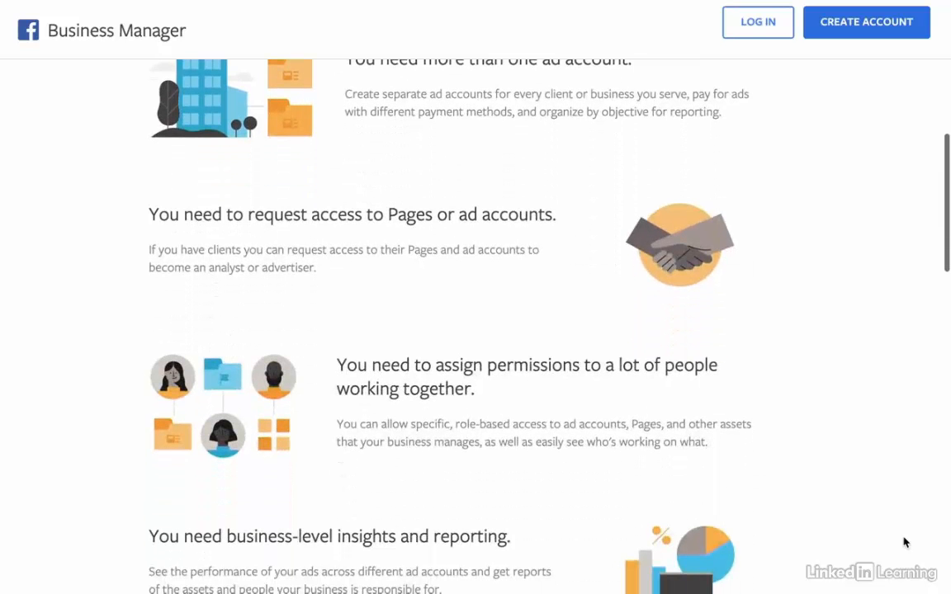
{"action": "scroll", "coordinate": [904, 542], "scroll_direction": "down", "scroll_amount": 2}
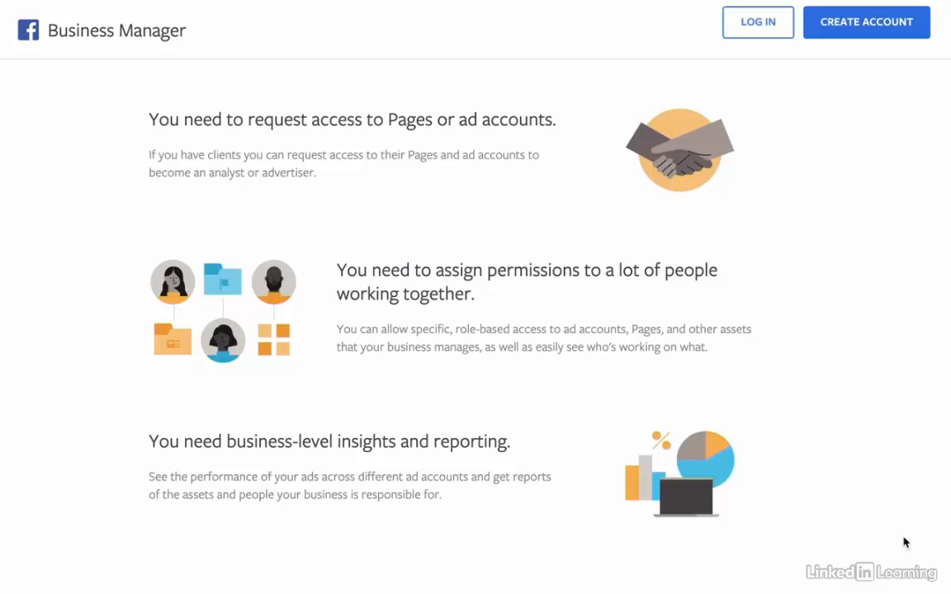
{"action": "scroll", "coordinate": [904, 542], "scroll_direction": "down", "scroll_amount": 3}
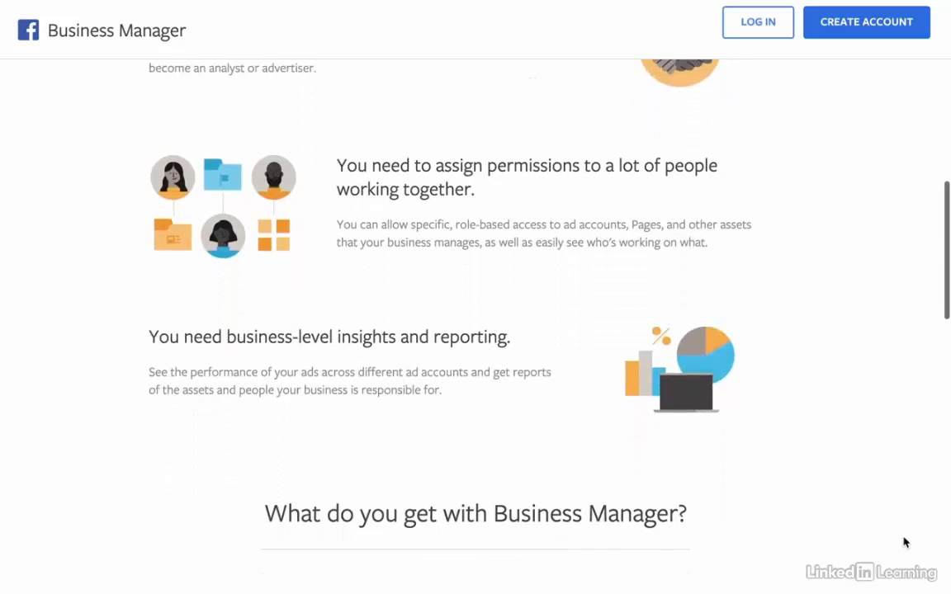
{"action": "scroll", "coordinate": [904, 543], "scroll_direction": "down", "scroll_amount": 3}
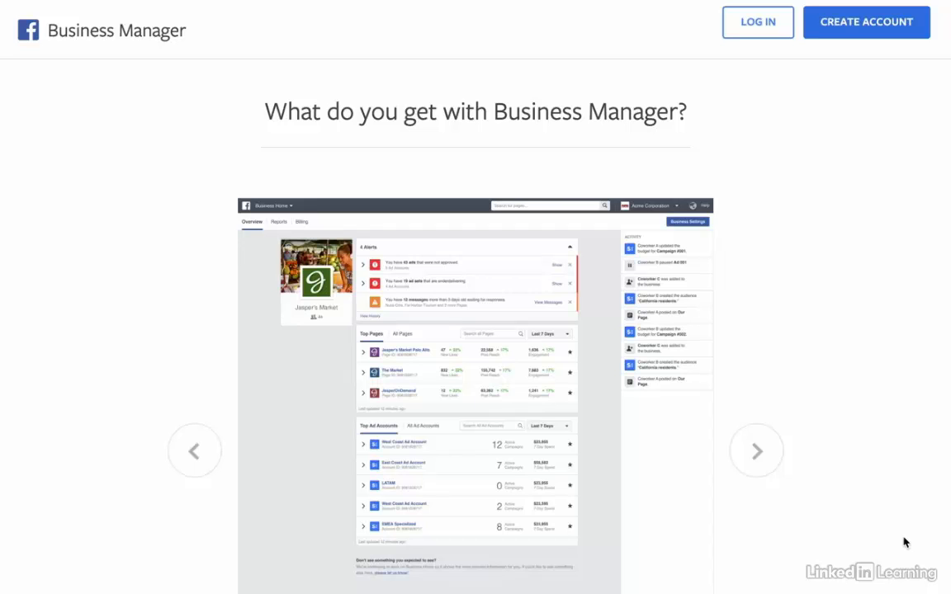
{"action": "scroll", "coordinate": [905, 543], "scroll_direction": "up", "scroll_amount": 15}
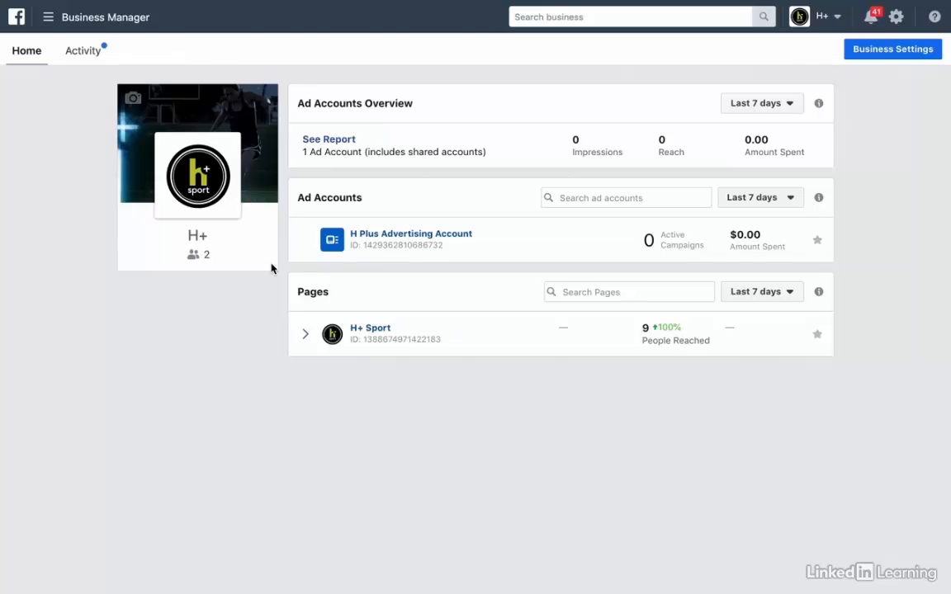
Review the Activity tab's role-change summary, then open Business Settings on the People list.
{"action": "left_click", "coordinate": [82, 49]}
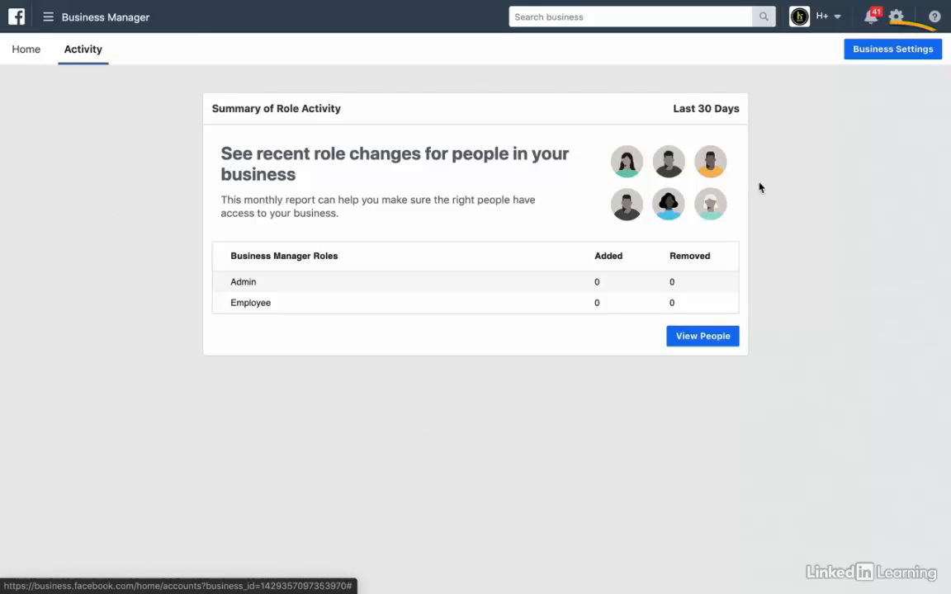
{"action": "left_click", "coordinate": [889, 50]}
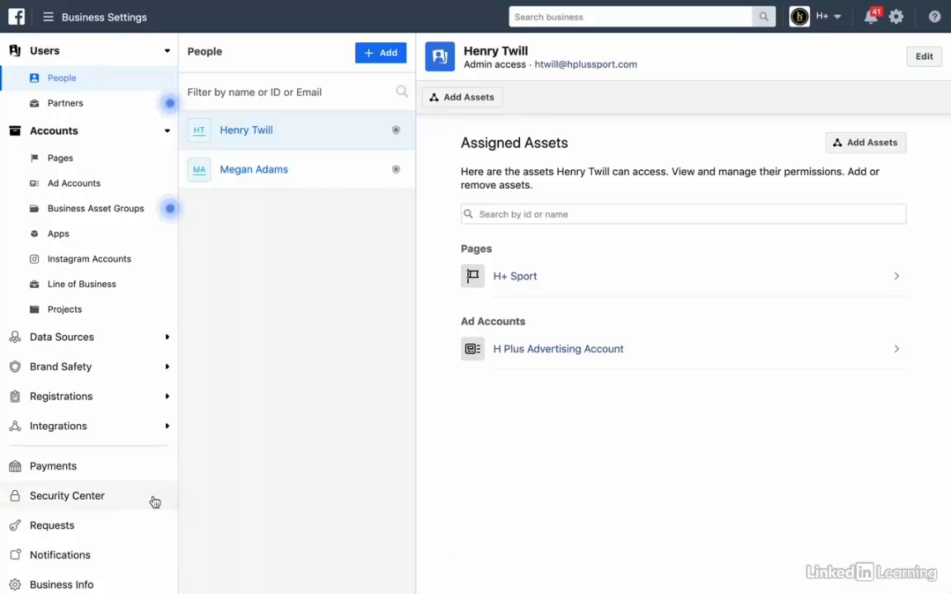
Open Accounts > Pages to see who can access the H+ Sport page.
{"action": "scroll", "coordinate": [153, 501], "scroll_direction": "down", "scroll_amount": 2}
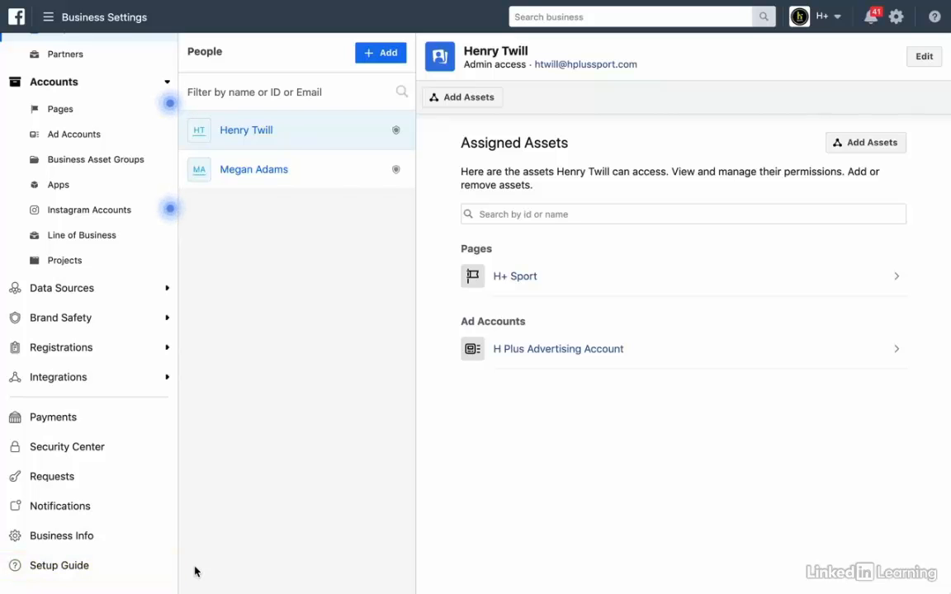
{"action": "left_click", "coordinate": [83, 116]}
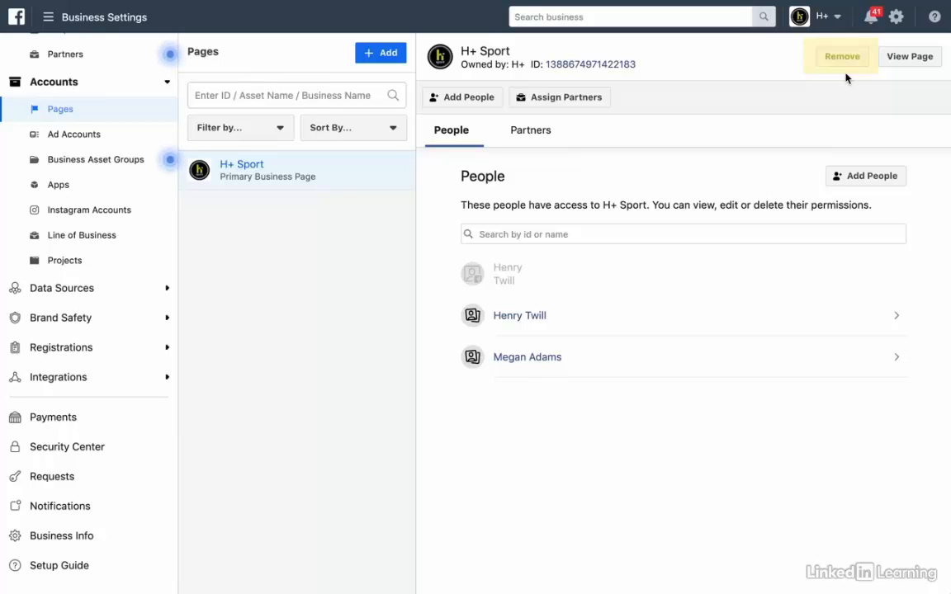
{"action": "scroll", "coordinate": [132, 148], "scroll_direction": "up", "scroll_amount": 1}
Return to Users > People and view the second member's assigned assets, only H+ Sport.
{"action": "left_click", "coordinate": [69, 83]}
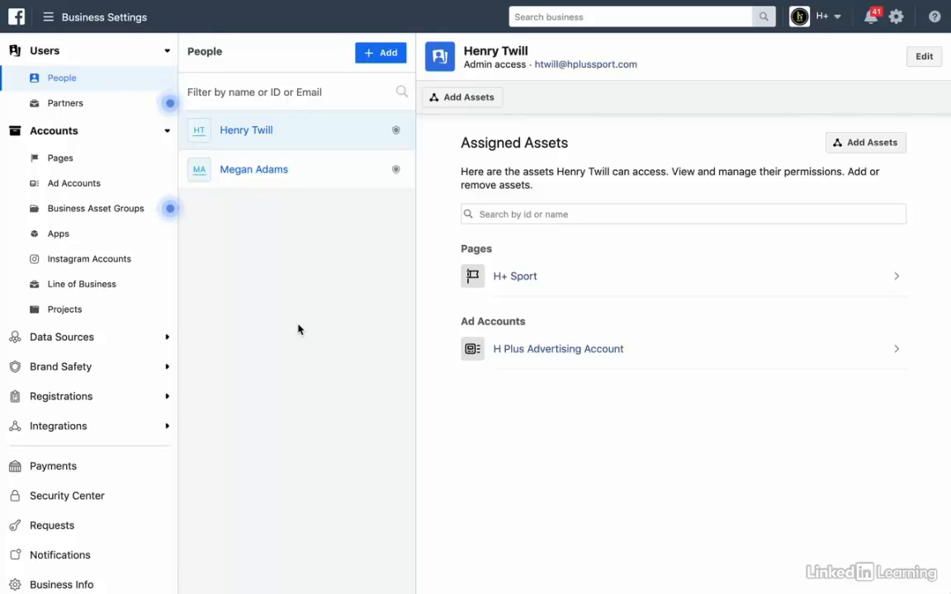
{"action": "left_click", "coordinate": [315, 180]}
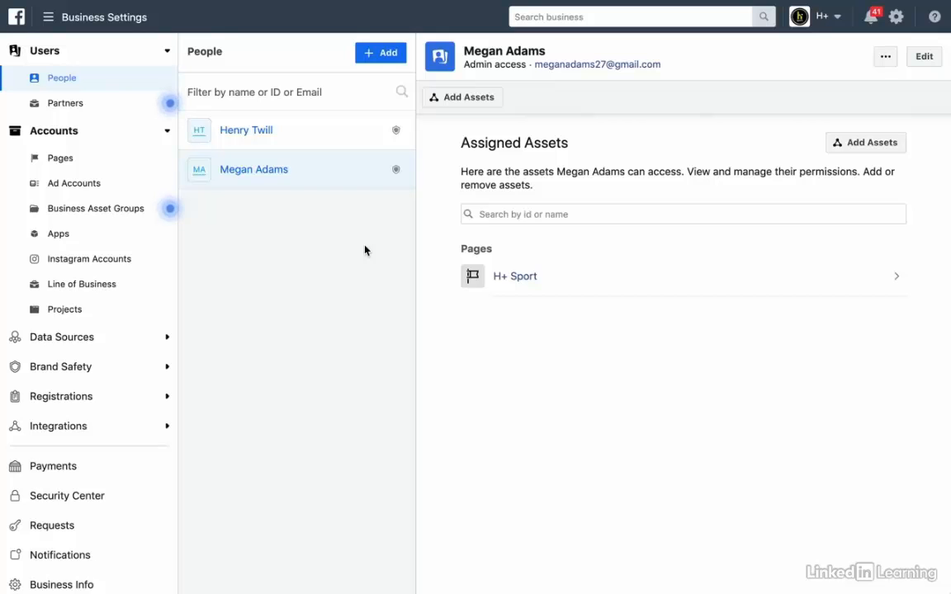
{"action": "left_click", "coordinate": [382, 54]}
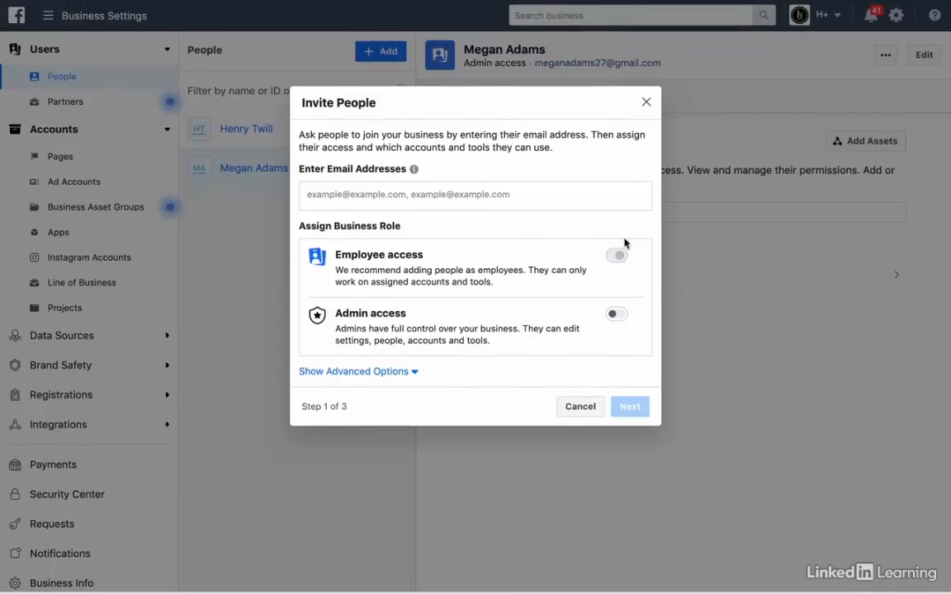
{"action": "left_click", "coordinate": [414, 373]}
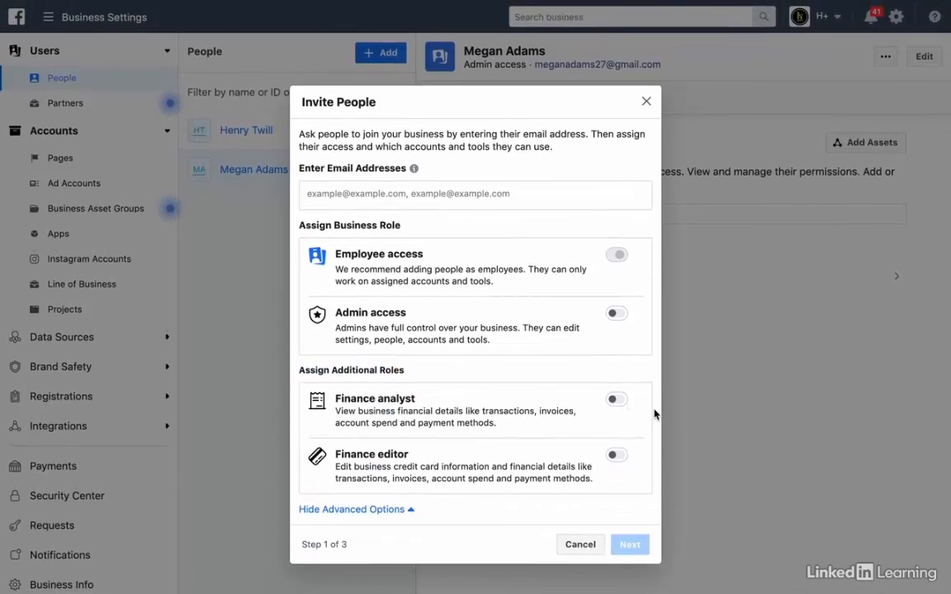
{"action": "left_click", "coordinate": [580, 545]}
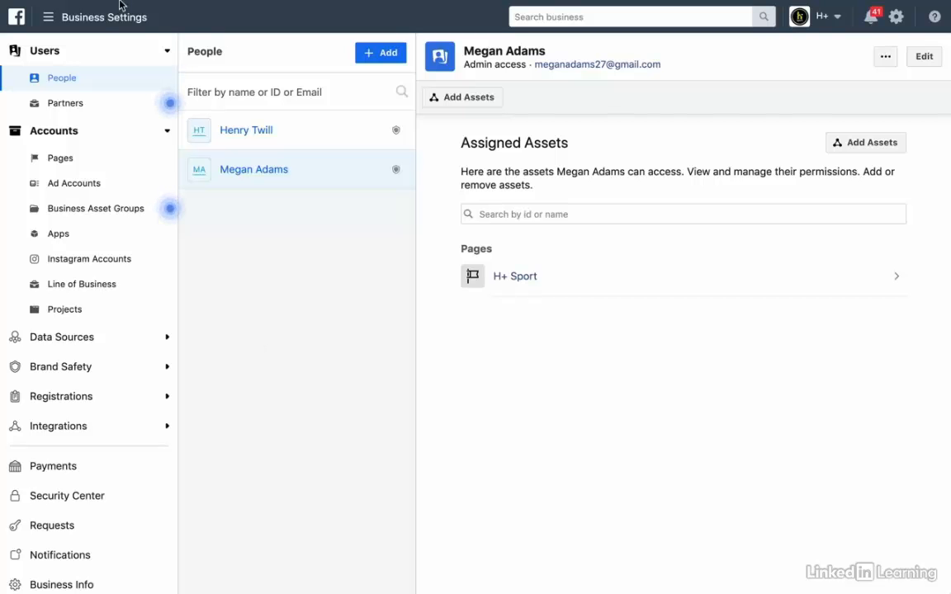
Go back to the H+ business home via Business Manager under Frequently Used.
{"action": "left_click", "coordinate": [47, 17]}
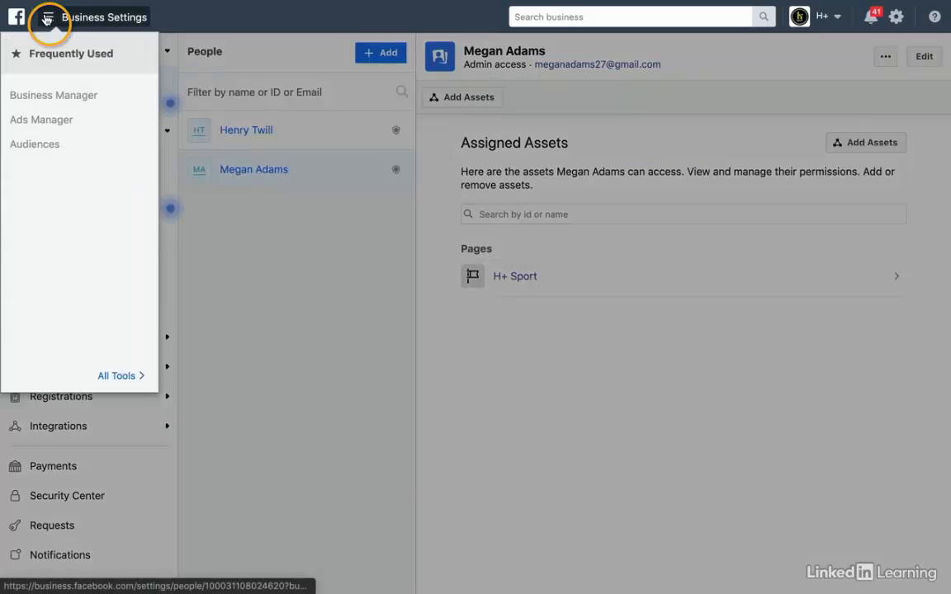
{"action": "left_click", "coordinate": [93, 97]}
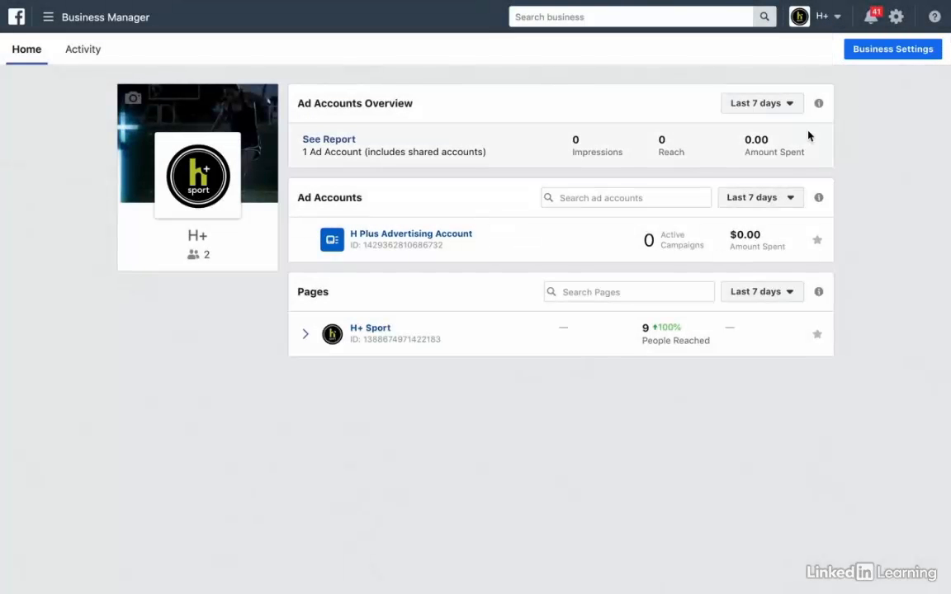
Search Business Settings People for the new team member and view their assigned assets.
{"action": "left_click", "coordinate": [892, 51]}
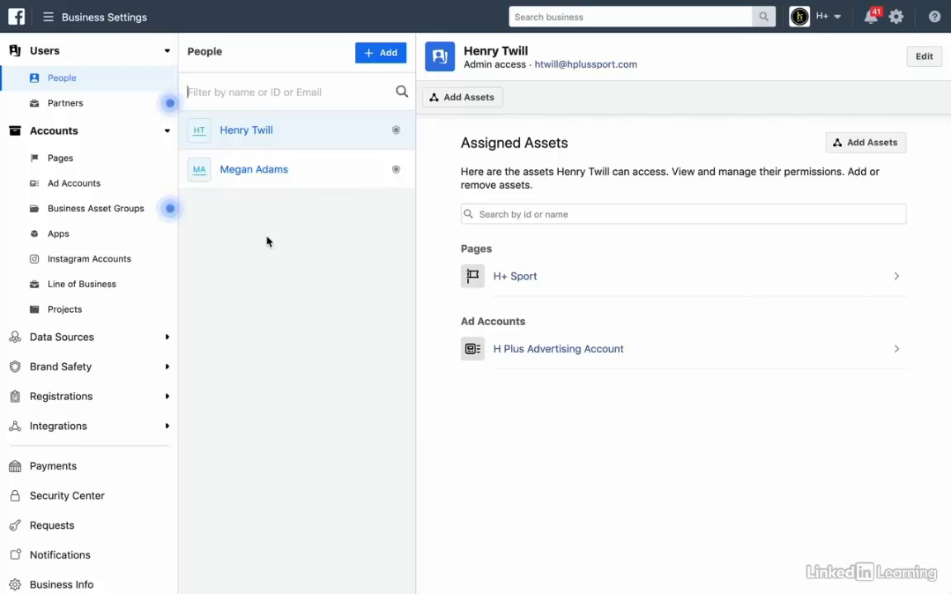
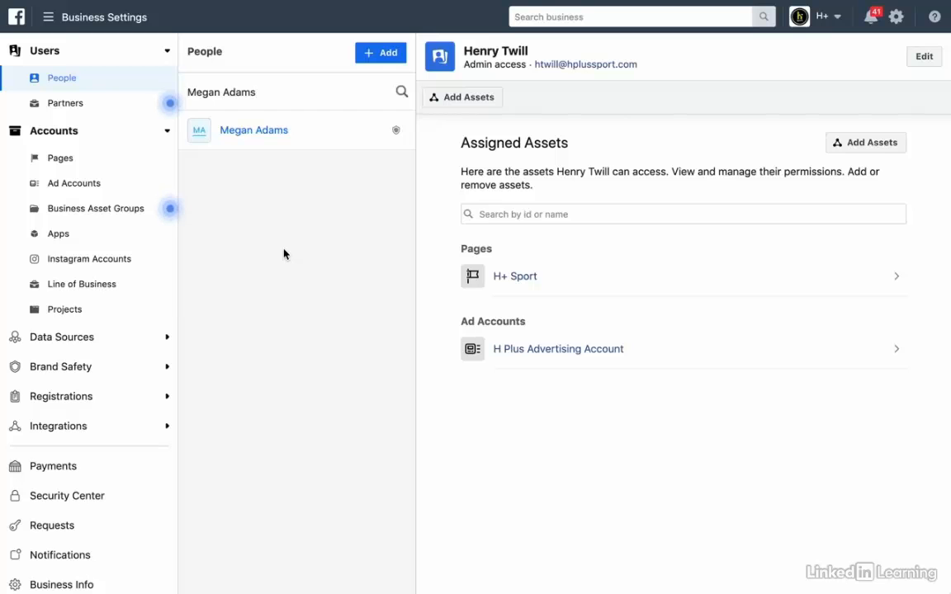
{"action": "left_click", "coordinate": [257, 147]}
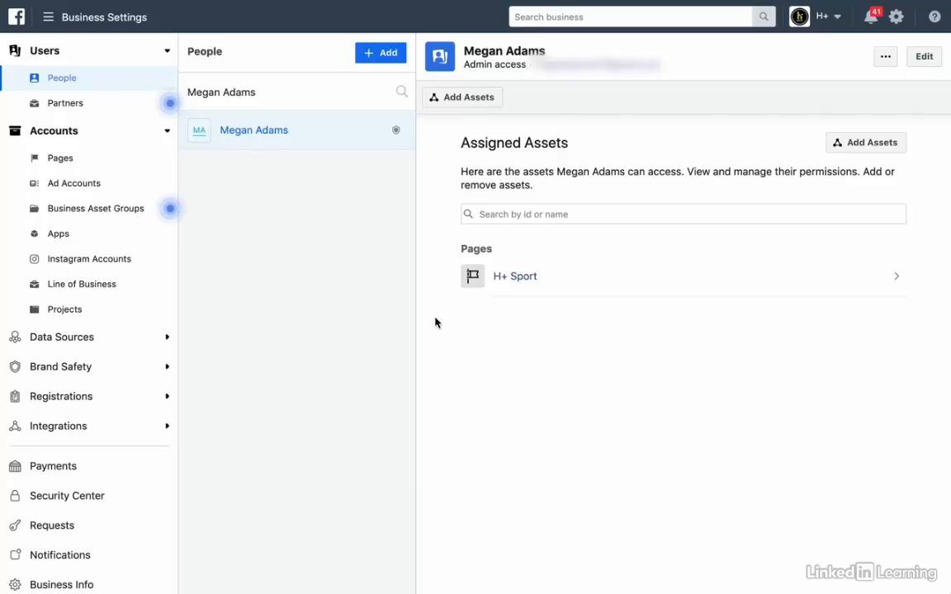
{"action": "left_click", "coordinate": [859, 145]}
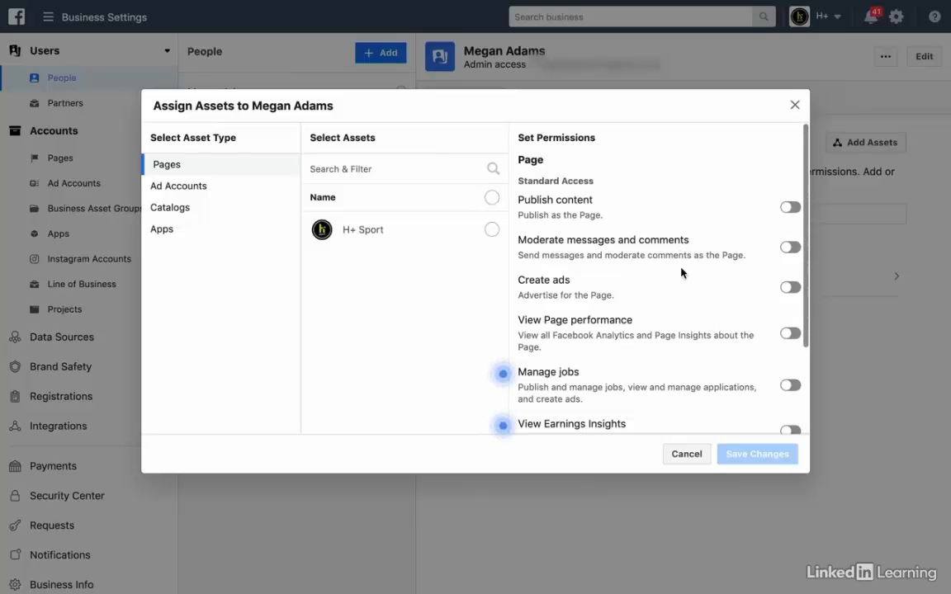
{"action": "scroll", "coordinate": [682, 272], "scroll_direction": "down", "scroll_amount": 2}
{"action": "scroll", "coordinate": [682, 273], "scroll_direction": "down", "scroll_amount": 3}
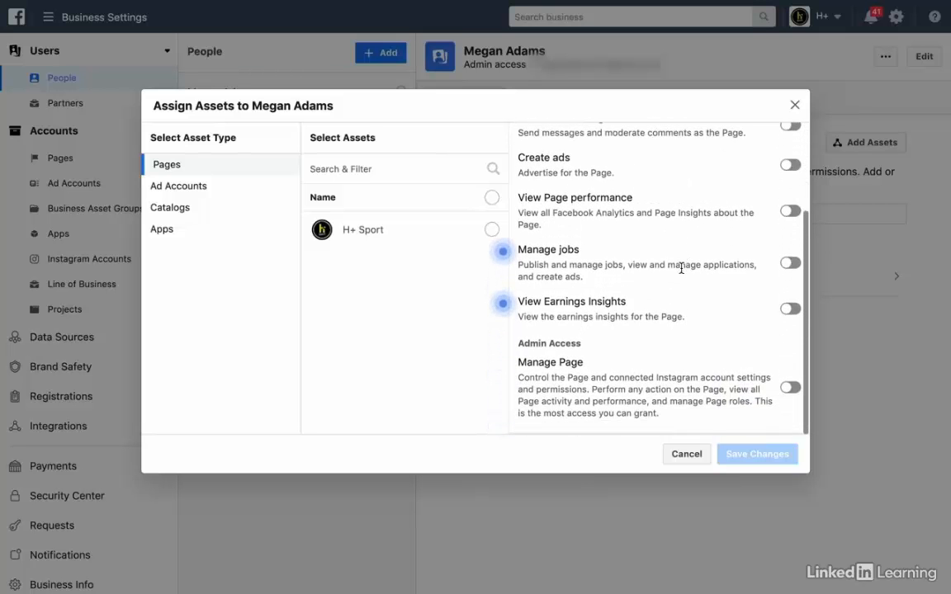
{"action": "scroll", "coordinate": [682, 272], "scroll_direction": "up", "scroll_amount": 4}
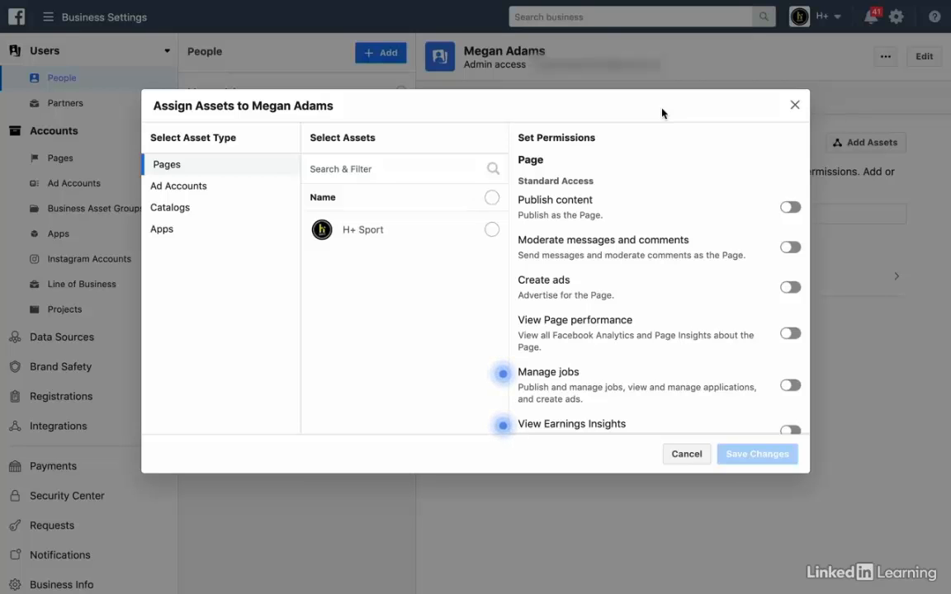
{"action": "left_click", "coordinate": [795, 104]}
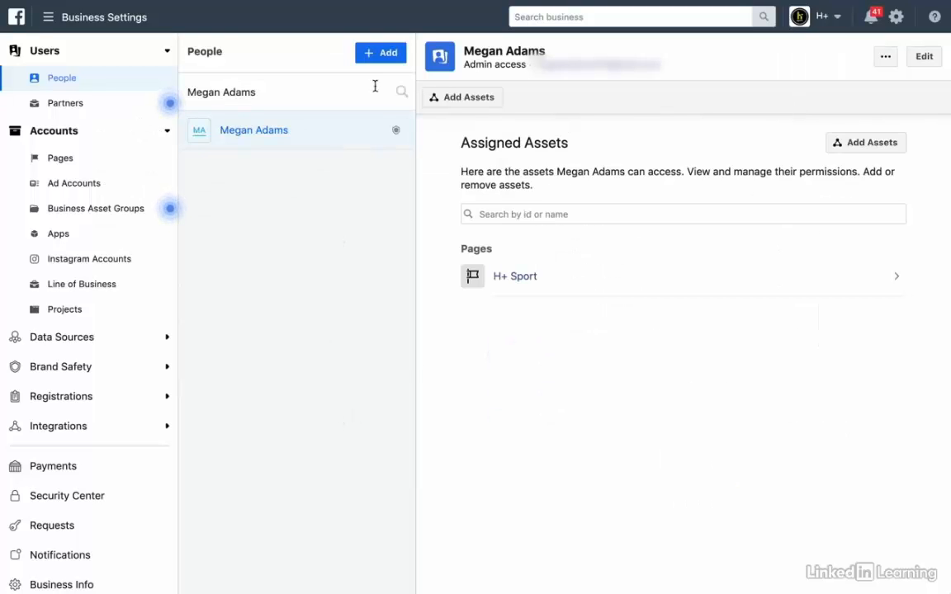
Preview the Invite People advanced finance roles, cancel, and open the H+ Sport Pages list.
{"action": "left_click", "coordinate": [384, 56]}
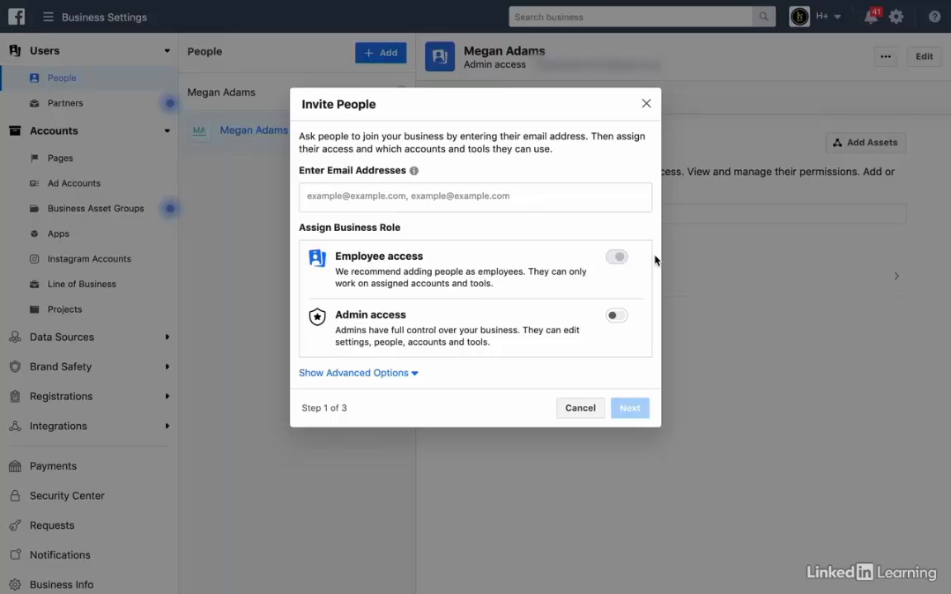
{"action": "left_click", "coordinate": [379, 373]}
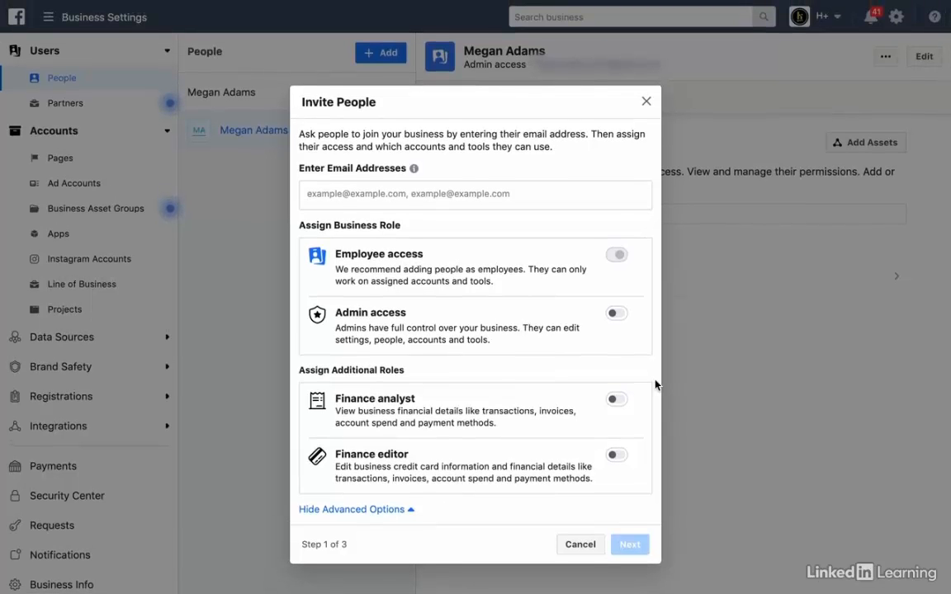
{"action": "left_click", "coordinate": [580, 545]}
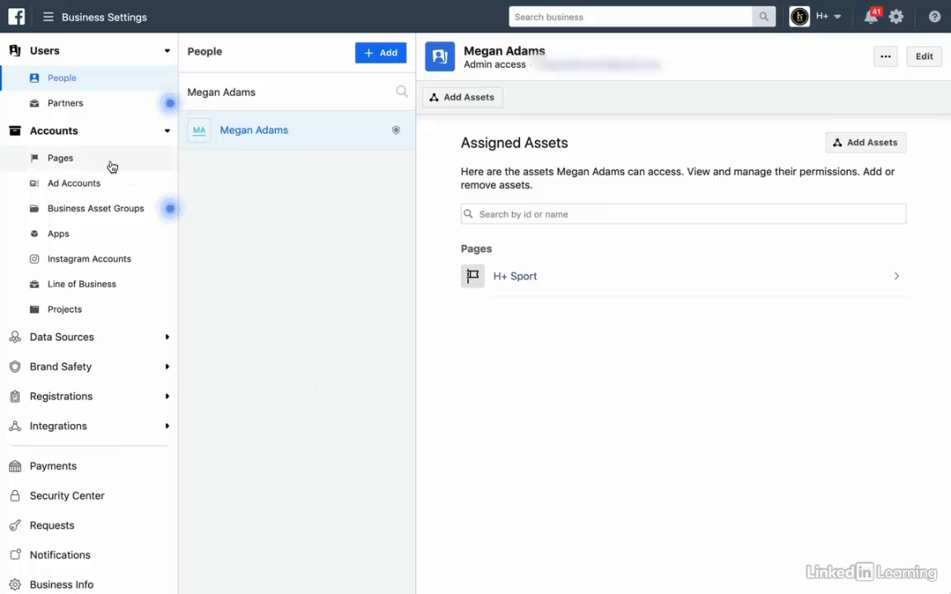
{"action": "left_click", "coordinate": [56, 162]}
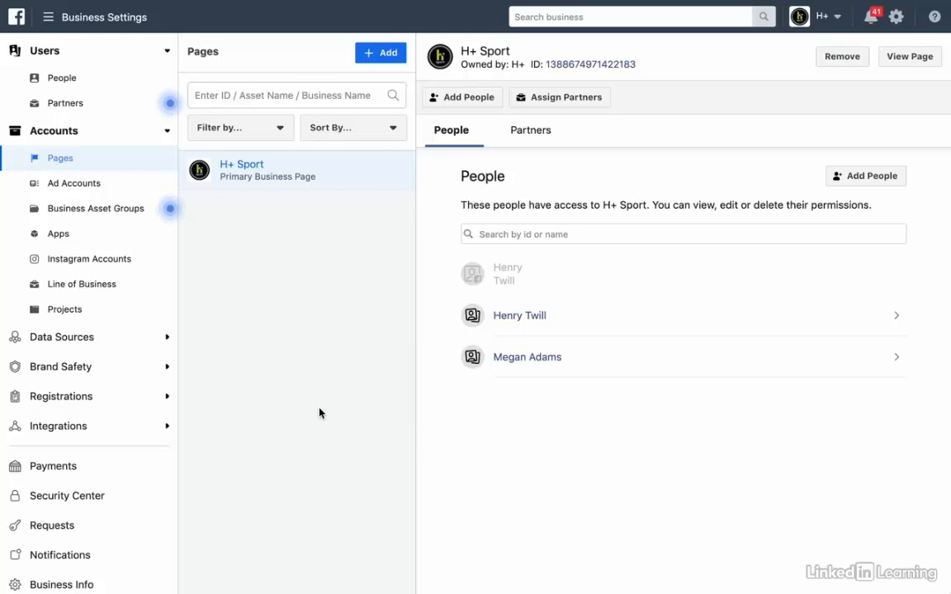
Open Accounts > Ad Accounts to see H Plus Advertising Account with one person's access.
{"action": "left_click", "coordinate": [67, 184]}
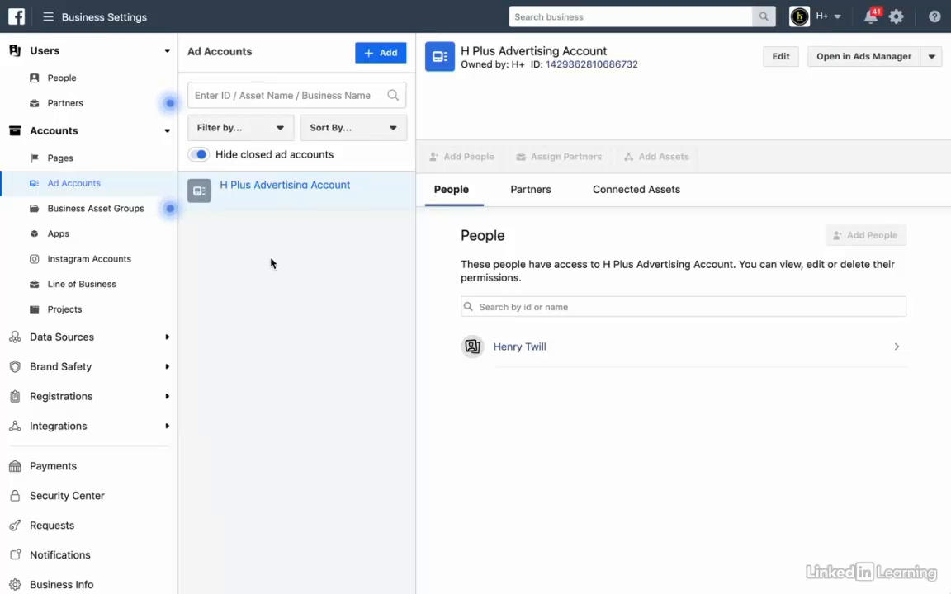
Open the Business Asset Groups section to view its introduction.
{"action": "left_click", "coordinate": [107, 211]}
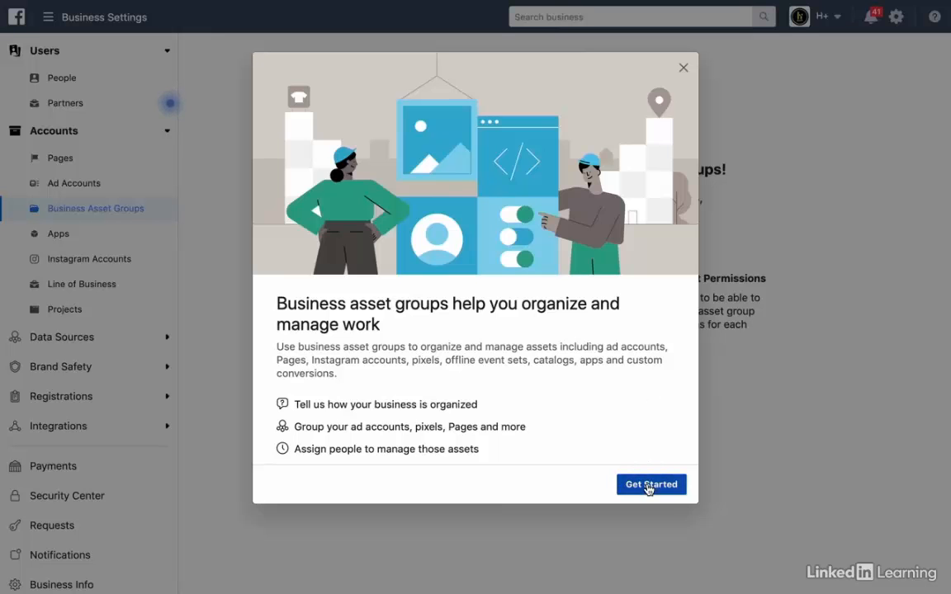
Close the asset groups introduction to reveal the Welcome page for creating an asset group.
{"action": "left_click", "coordinate": [683, 72]}
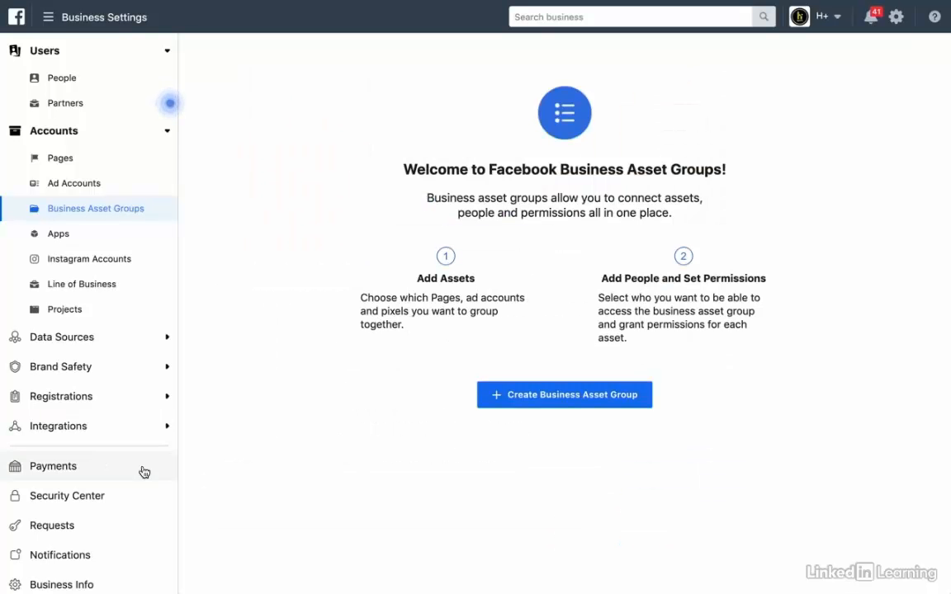
{"action": "scroll", "coordinate": [144, 472], "scroll_direction": "down", "scroll_amount": 2}
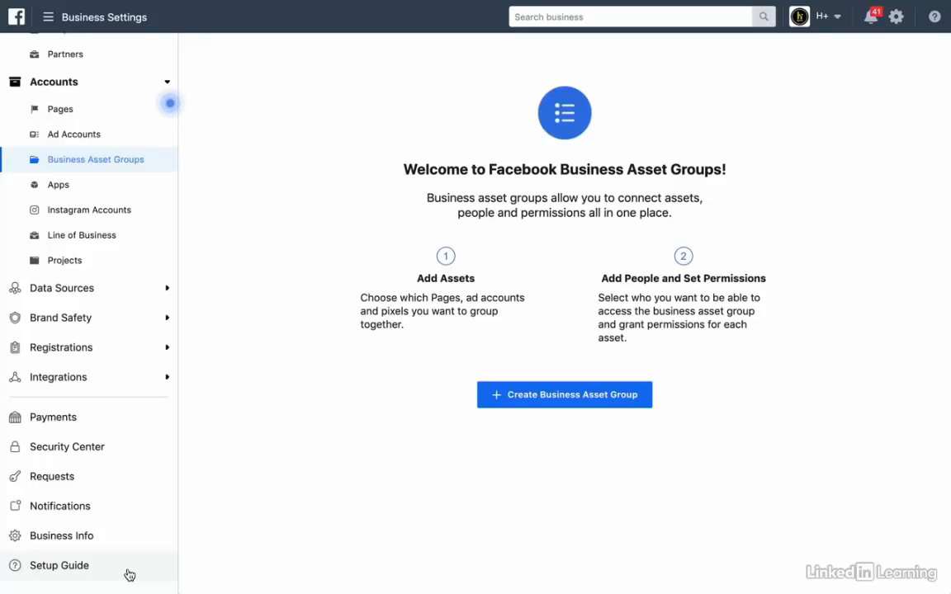
Scroll through H+ Sport's Business Info details, then bring up the Notification Settings.
{"action": "left_click", "coordinate": [118, 542]}
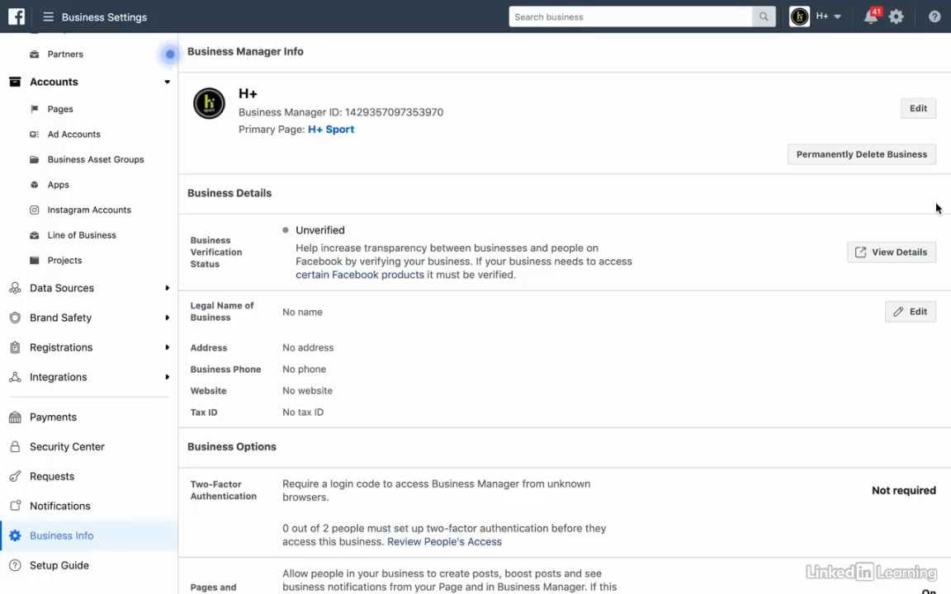
{"action": "scroll", "coordinate": [919, 368], "scroll_direction": "down", "scroll_amount": 5}
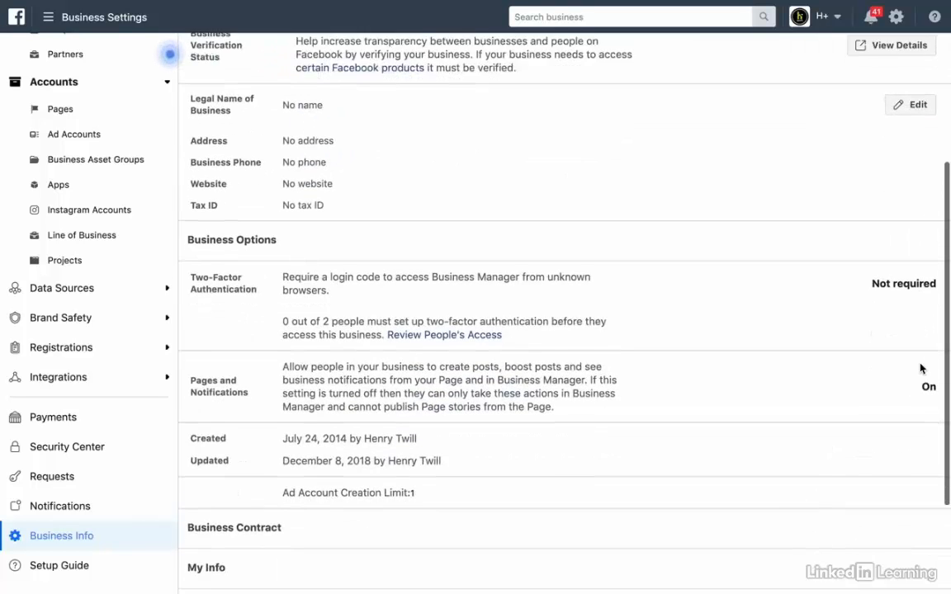
{"action": "scroll", "coordinate": [920, 368], "scroll_direction": "down", "scroll_amount": 3}
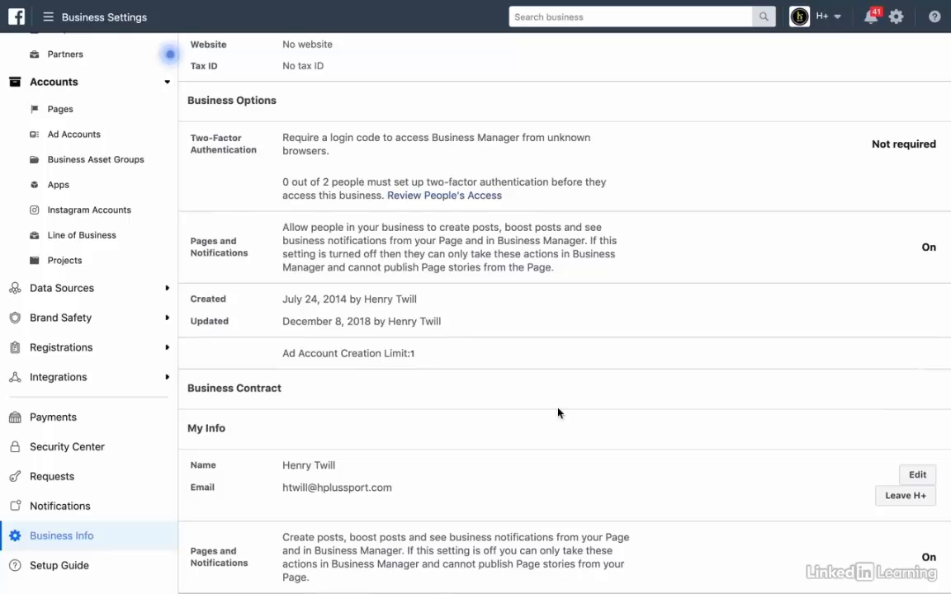
{"action": "left_click", "coordinate": [78, 505]}
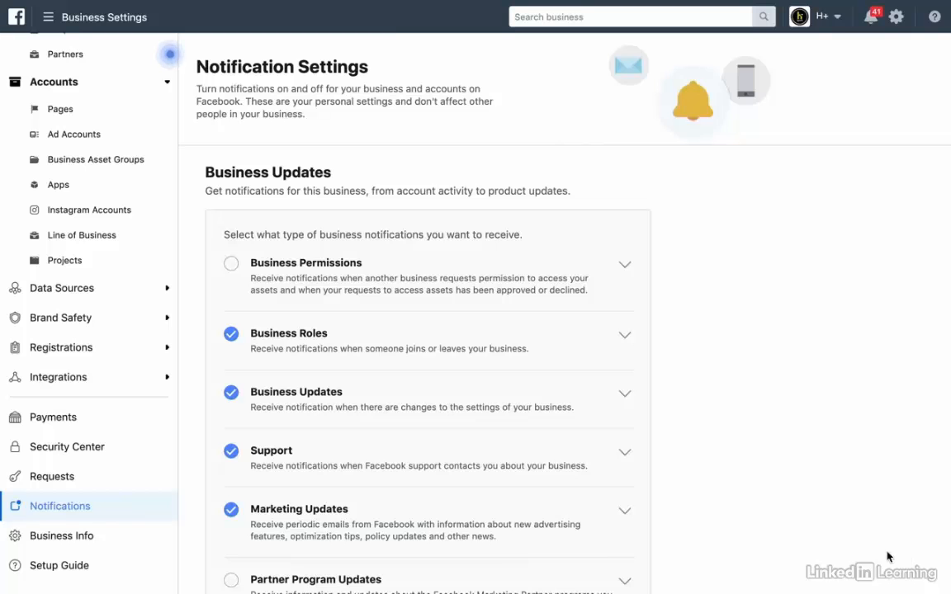
{"action": "scroll", "coordinate": [833, 422], "scroll_direction": "down", "scroll_amount": 2}
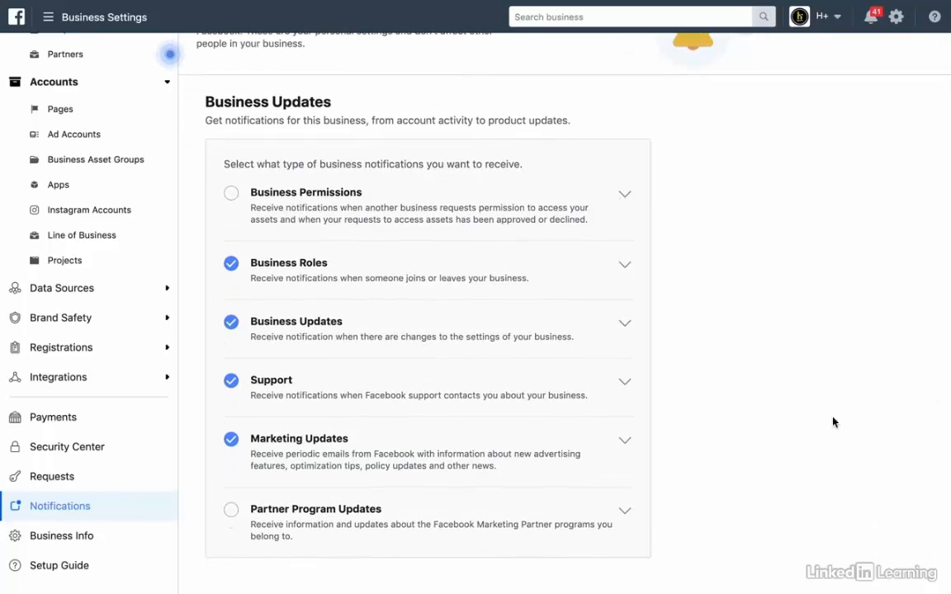
{"action": "scroll", "coordinate": [834, 422], "scroll_direction": "down", "scroll_amount": 1}
{"action": "scroll", "coordinate": [833, 422], "scroll_direction": "down", "scroll_amount": 3}
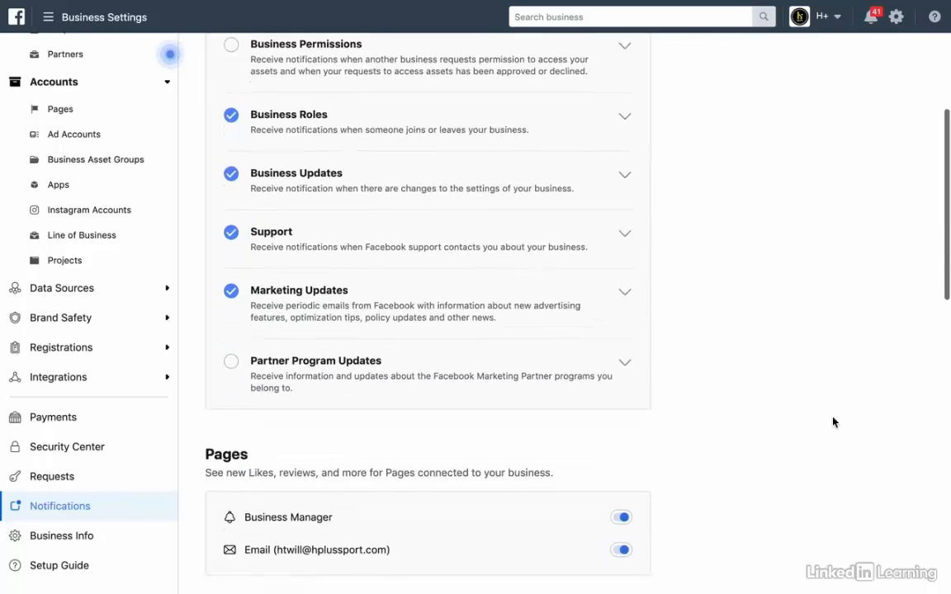
{"action": "scroll", "coordinate": [833, 422], "scroll_direction": "down", "scroll_amount": 7}
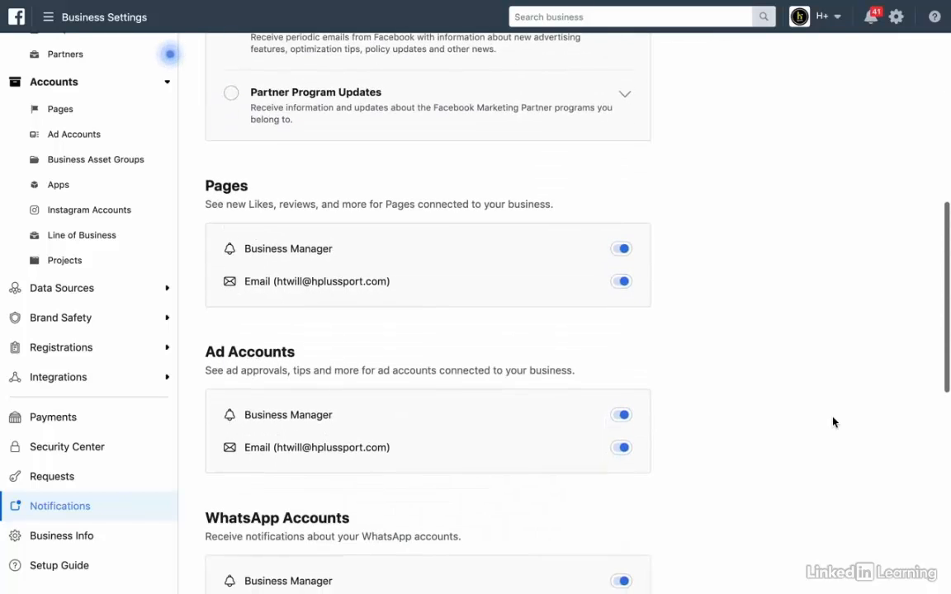
{"action": "scroll", "coordinate": [834, 422], "scroll_direction": "down", "scroll_amount": 3}
{"action": "scroll", "coordinate": [832, 422], "scroll_direction": "down", "scroll_amount": 3}
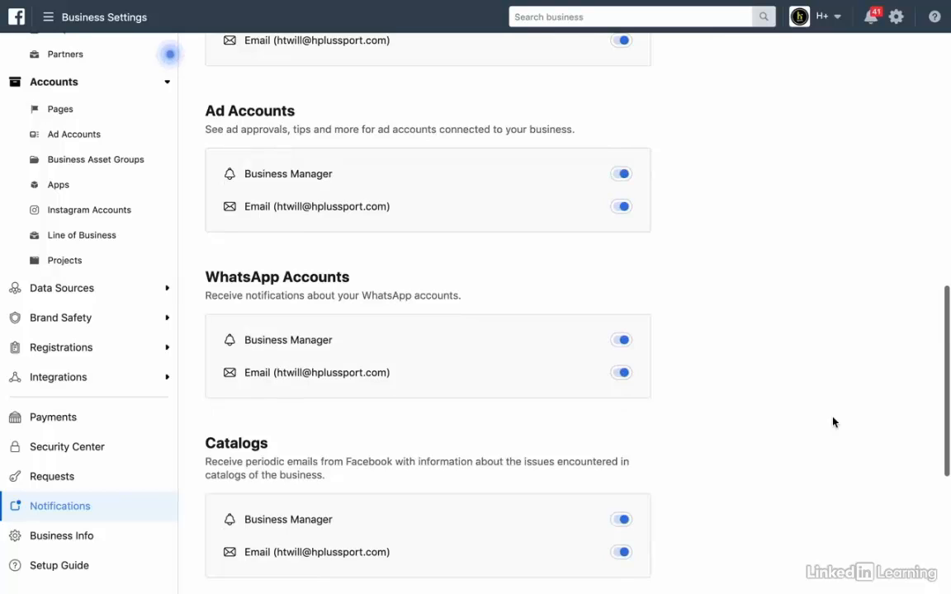
{"action": "scroll", "coordinate": [832, 422], "scroll_direction": "down", "scroll_amount": 5}
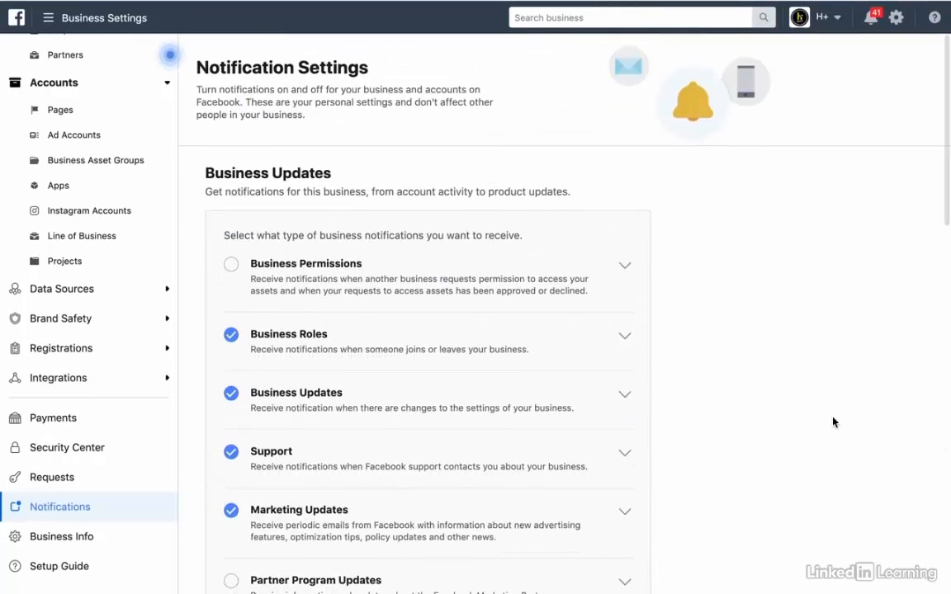
{"action": "scroll", "coordinate": [43, 197], "scroll_direction": "up", "scroll_amount": 1}
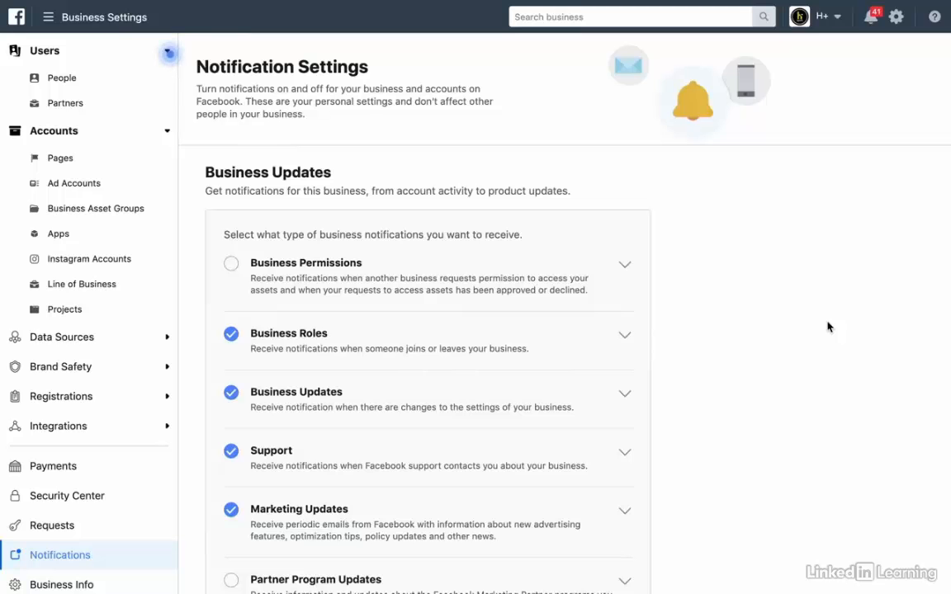
Return to the Business Manager home from the frequently used tools menu.
{"action": "left_click", "coordinate": [47, 17]}
{"action": "left_click", "coordinate": [45, 96]}
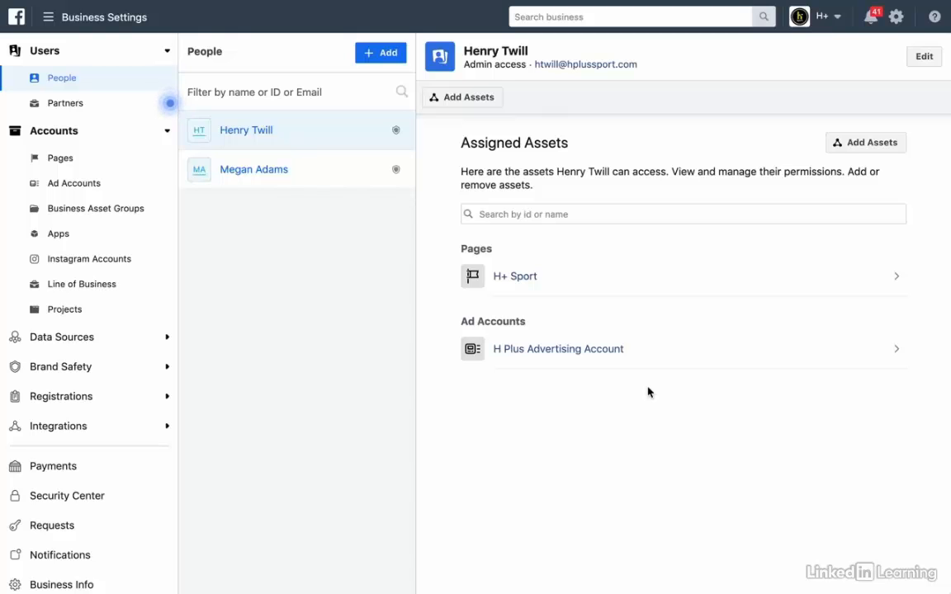
{"action": "left_click", "coordinate": [48, 18]}
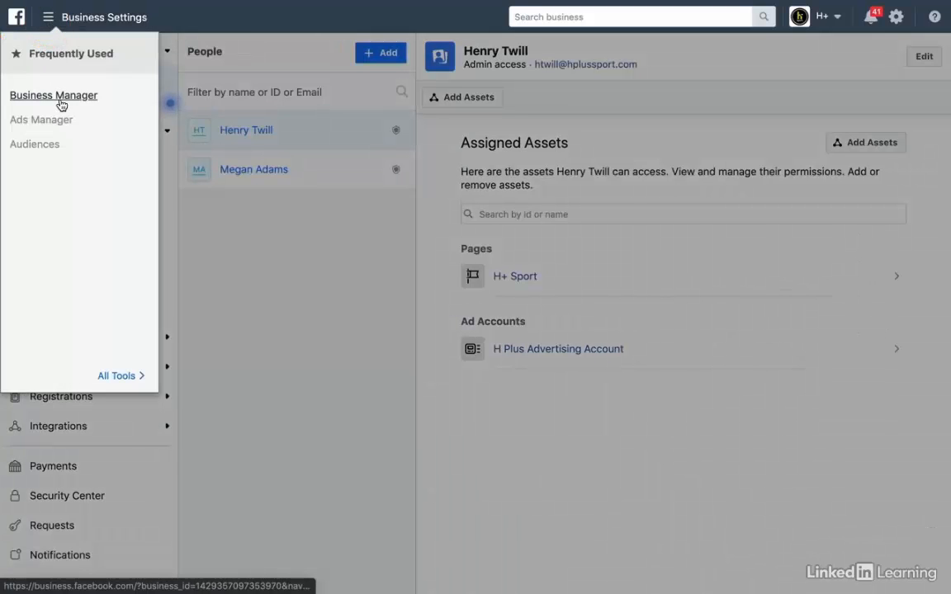
{"action": "left_click", "coordinate": [586, 491]}
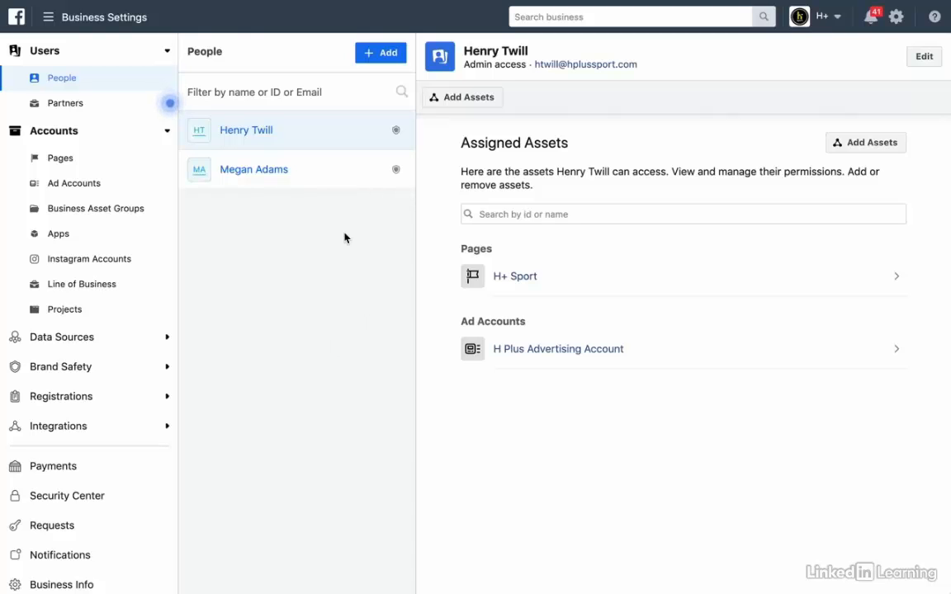
{"action": "left_click", "coordinate": [379, 56]}
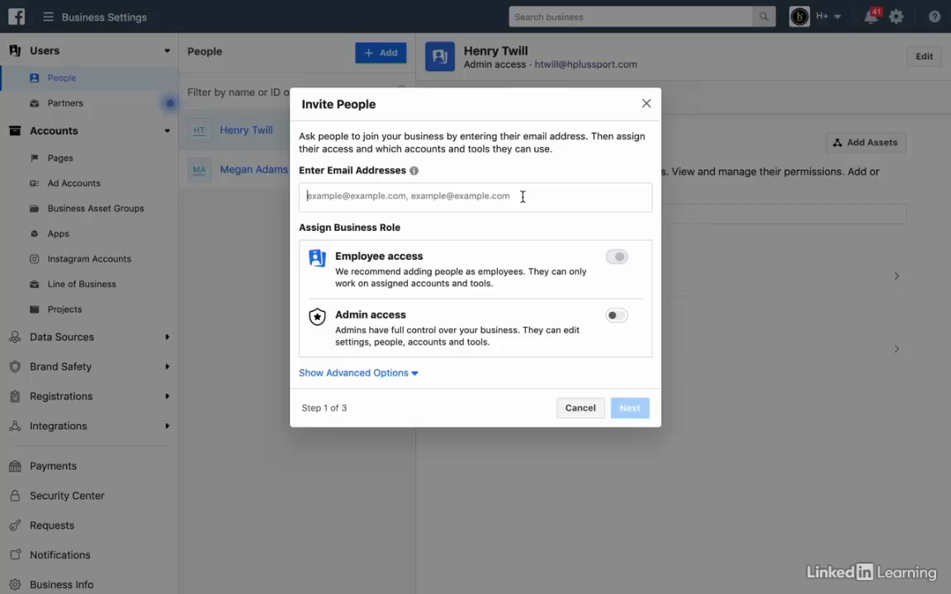
{"action": "type", "text": "..."}
{"action": "left_click", "coordinate": [646, 226]}
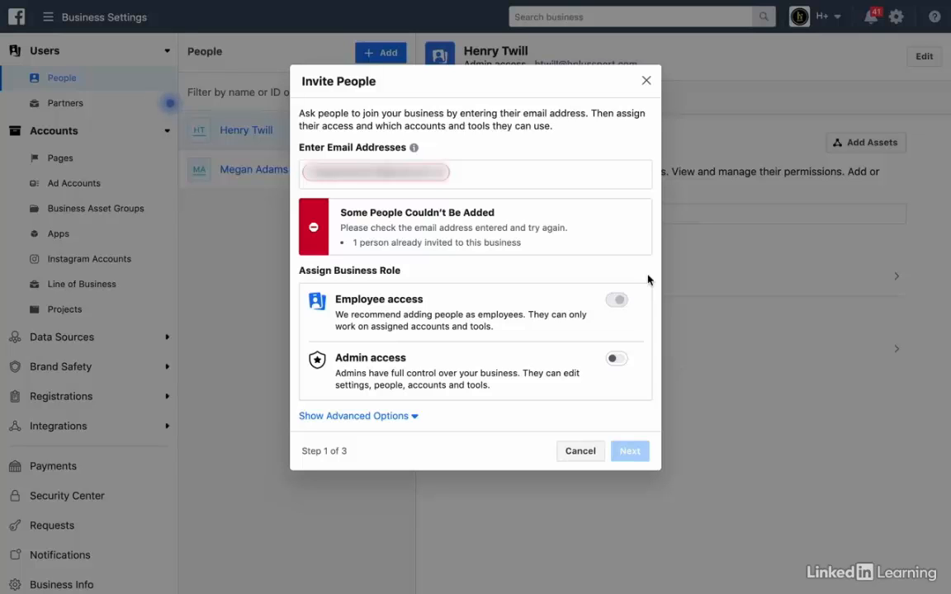
{"action": "left_click", "coordinate": [372, 417]}
{"action": "scroll", "coordinate": [655, 421], "scroll_direction": "down", "scroll_amount": 1}
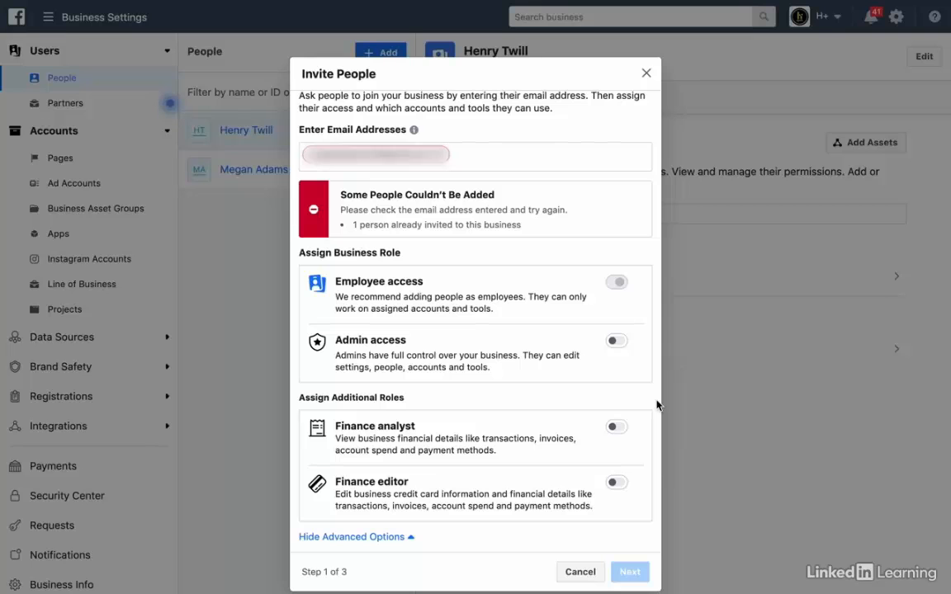
{"action": "left_click", "coordinate": [646, 73]}
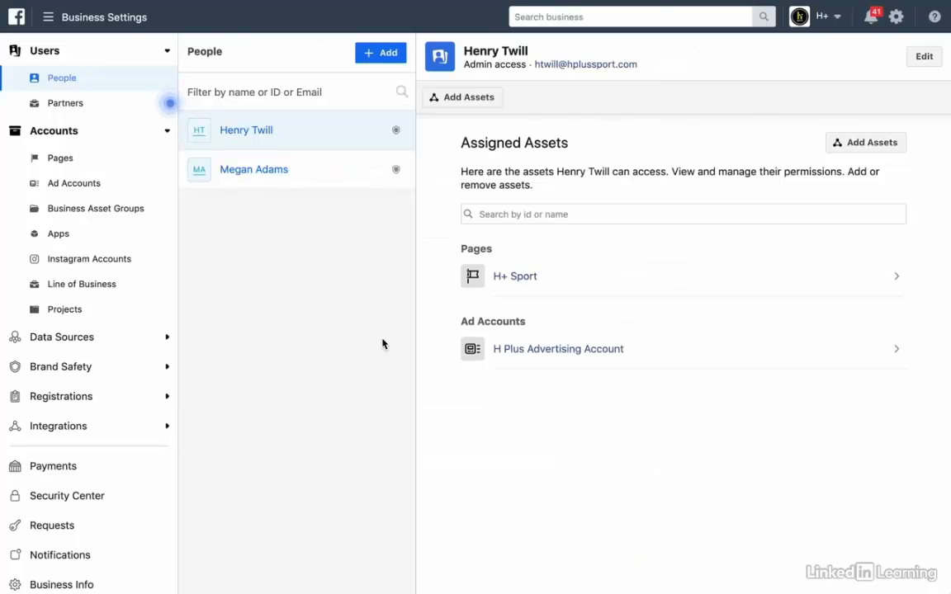
Select the second person and open their Assign Assets dialog.
{"action": "left_click", "coordinate": [334, 181]}
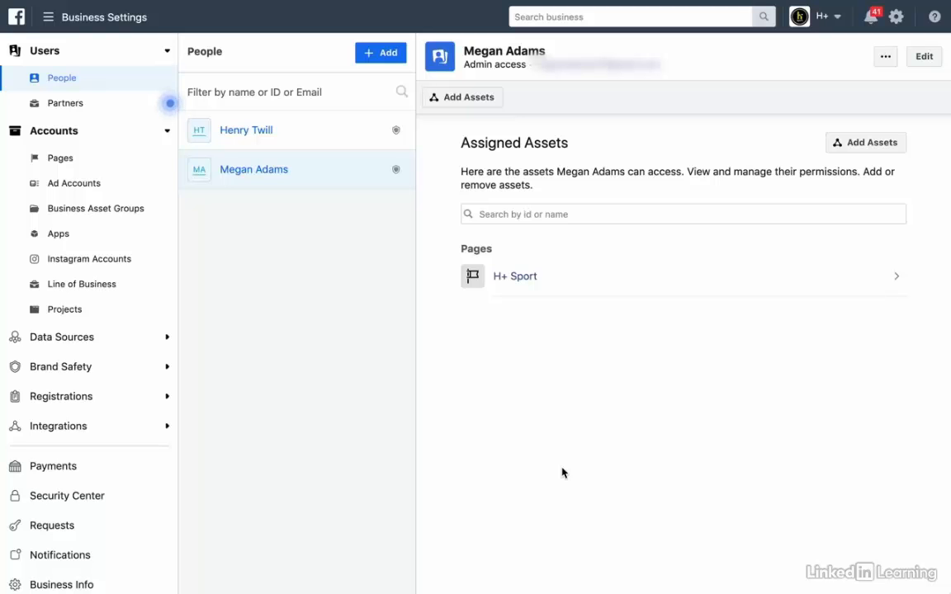
{"action": "left_click", "coordinate": [872, 145]}
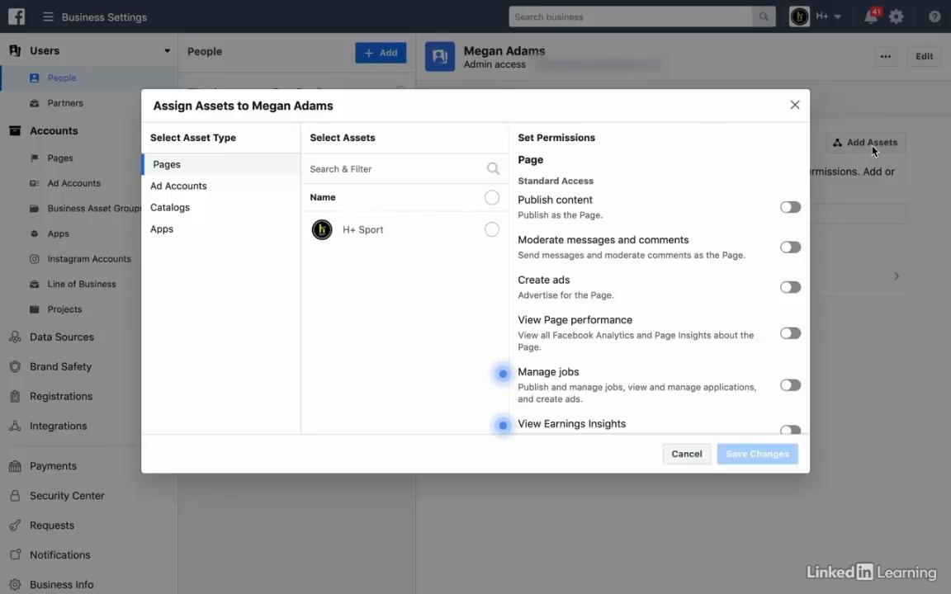
Tick H+ Sport and H Plus Advertising Account with Manage campaigns and Manage Ad Account, then cancel unsaved.
{"action": "left_click", "coordinate": [394, 233]}
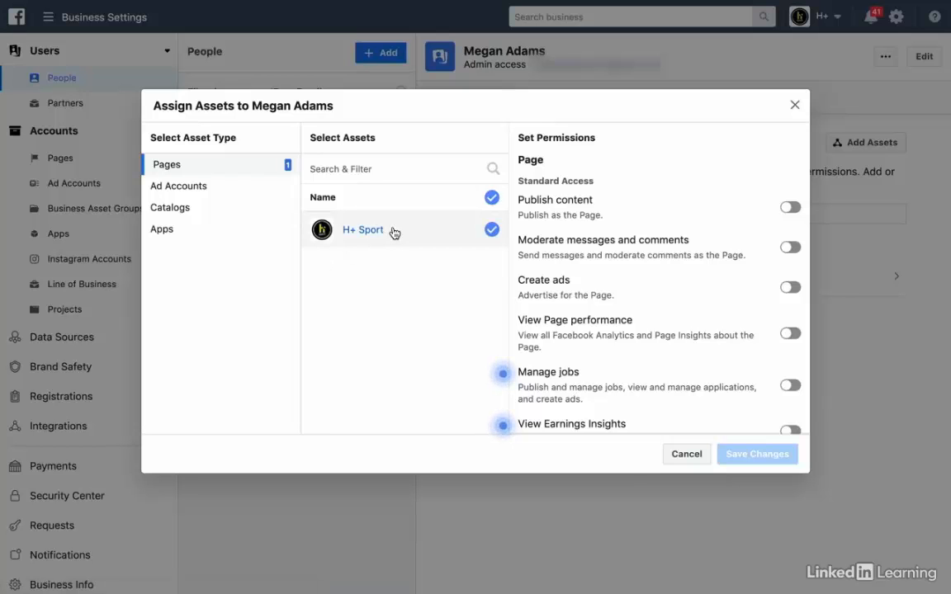
{"action": "left_click", "coordinate": [195, 191]}
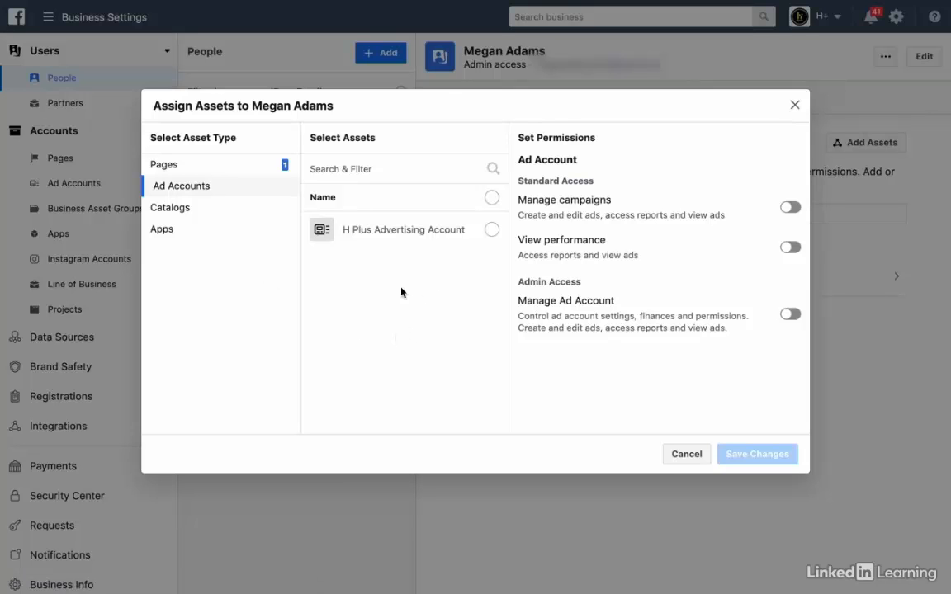
{"action": "left_click", "coordinate": [492, 230]}
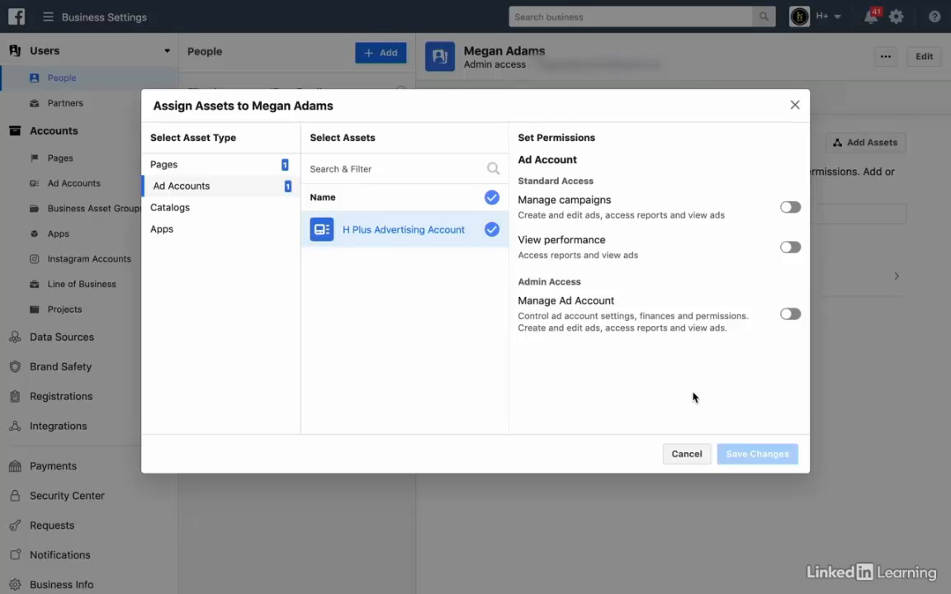
{"action": "left_click", "coordinate": [788, 208]}
{"action": "left_click", "coordinate": [789, 316]}
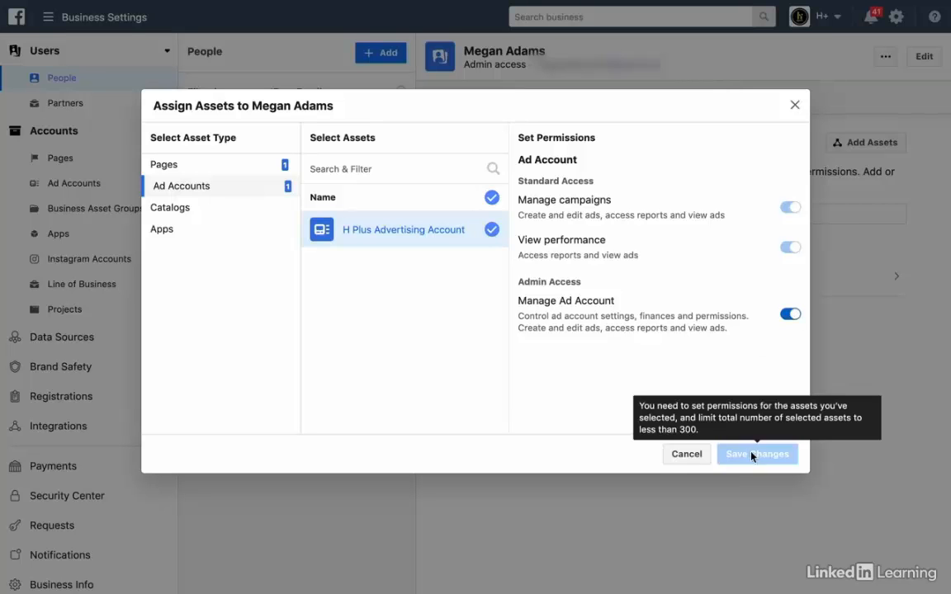
{"action": "left_click", "coordinate": [685, 454]}
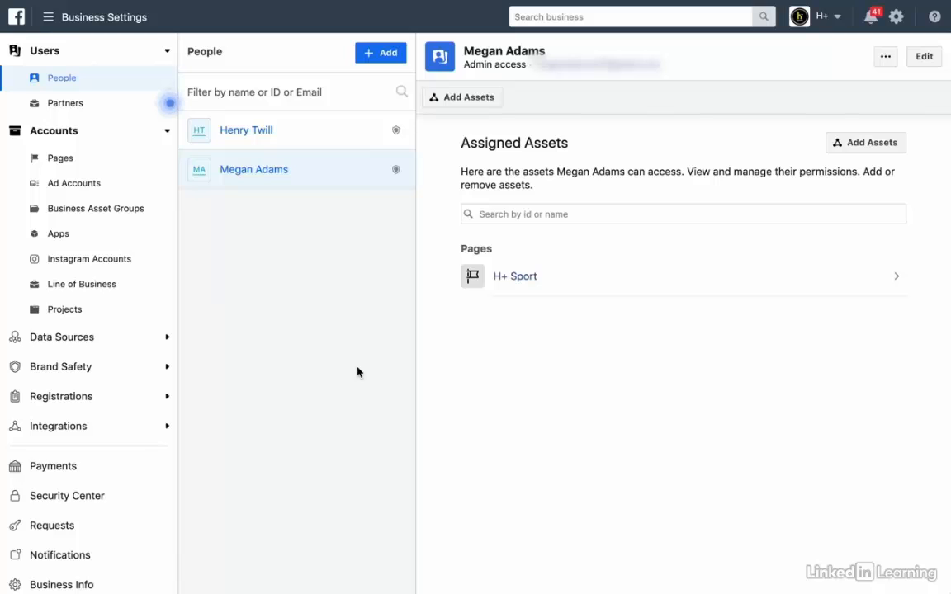